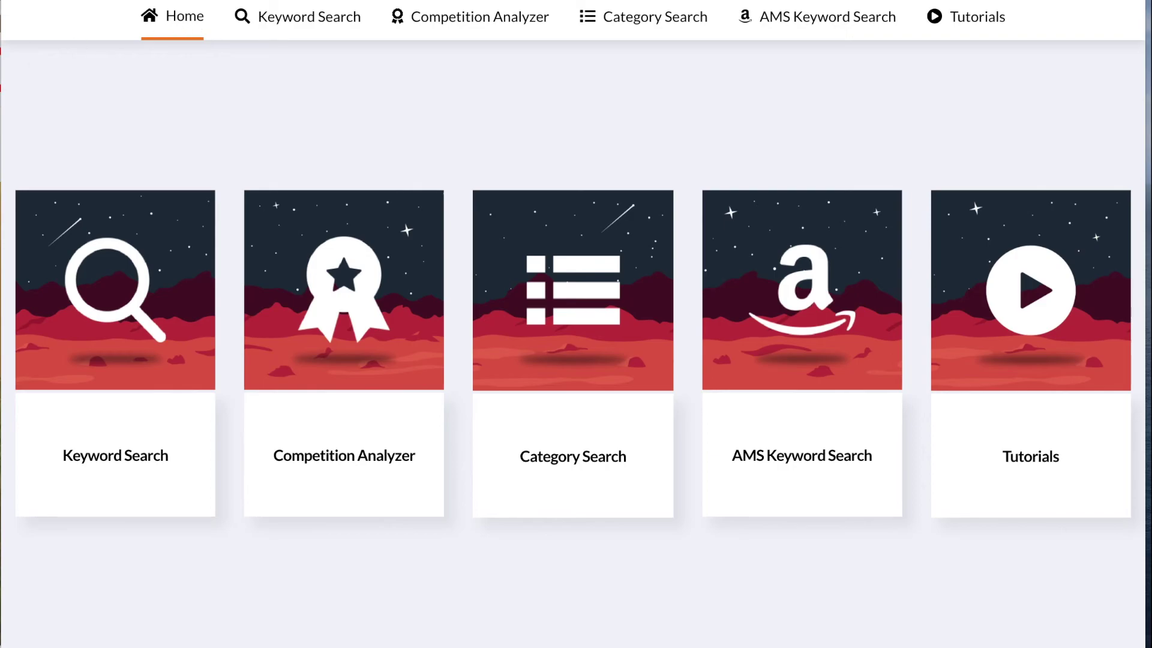
Run a new competitor analysis for the keyword "halloween coloring book" with the format set to Book.
left_click(155, 279)
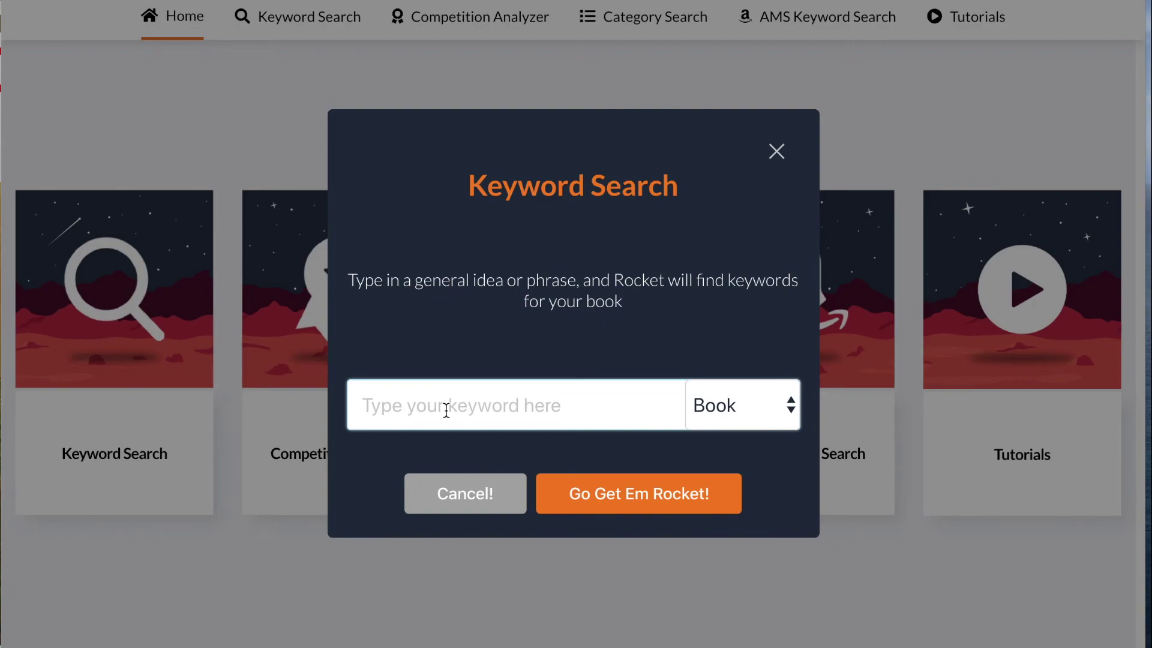
left_click(782, 149)
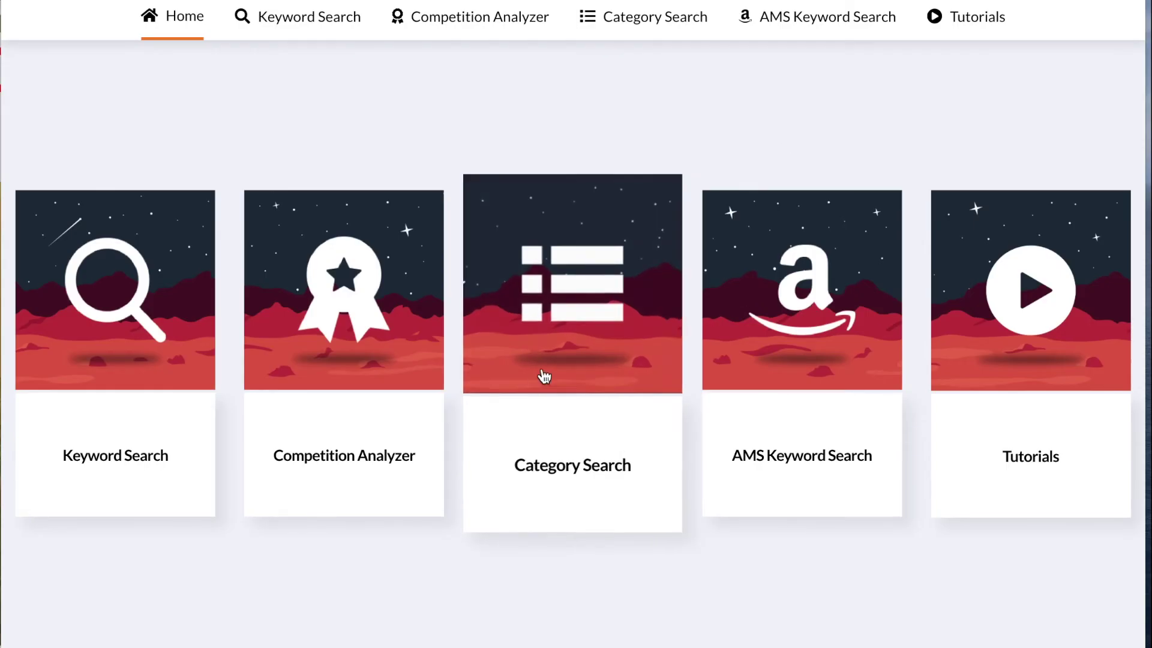
left_click(360, 431)
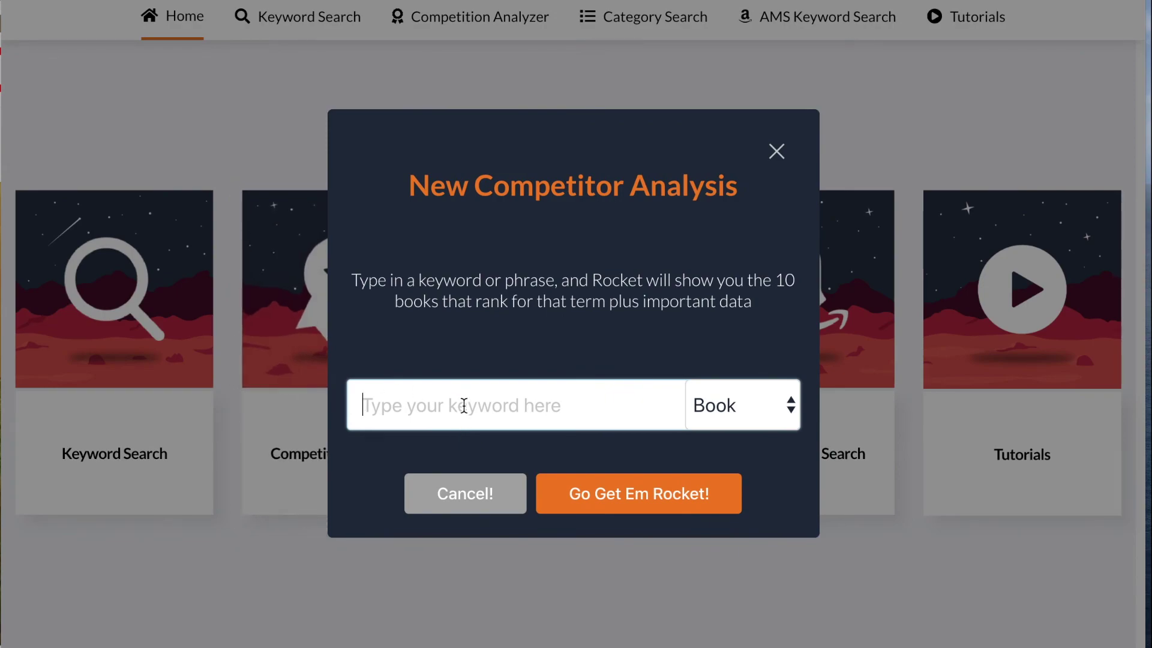
type("h")
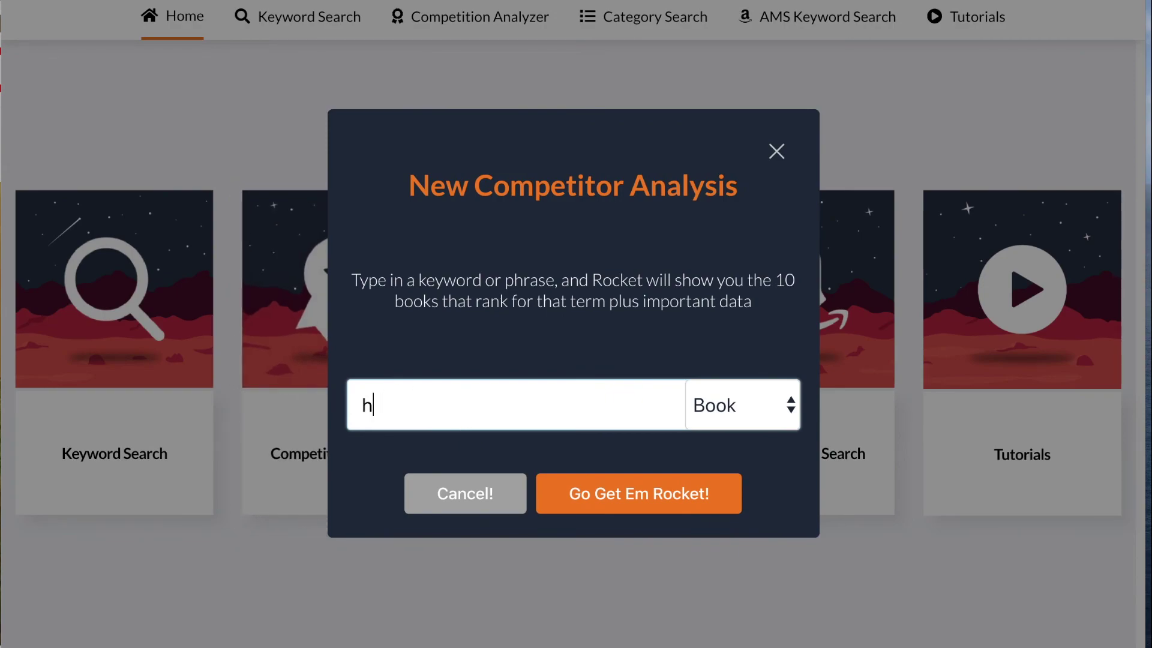
type("alloween ci")
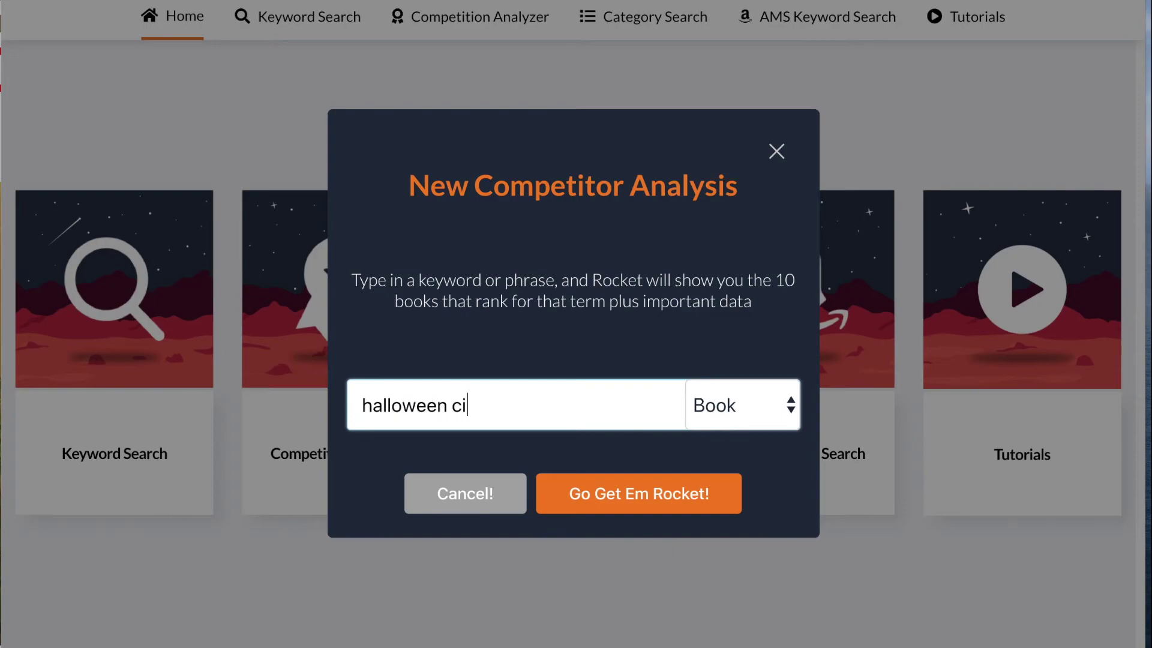
key("BackSpace")
type("oloring book")
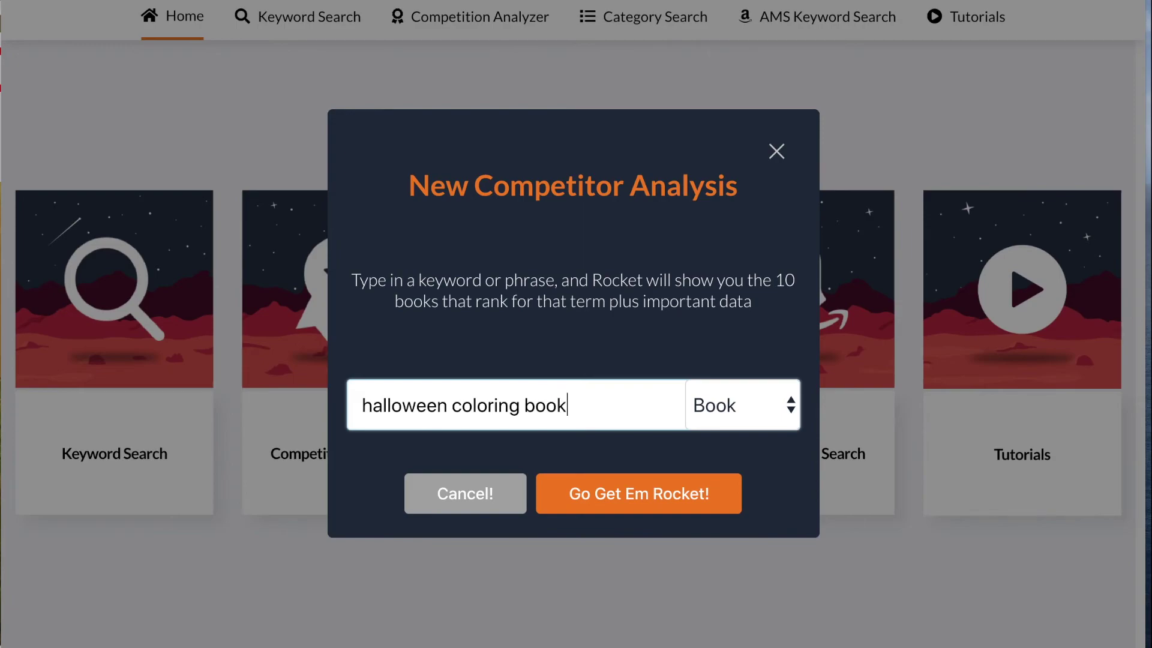
left_click(729, 406)
left_click(723, 409)
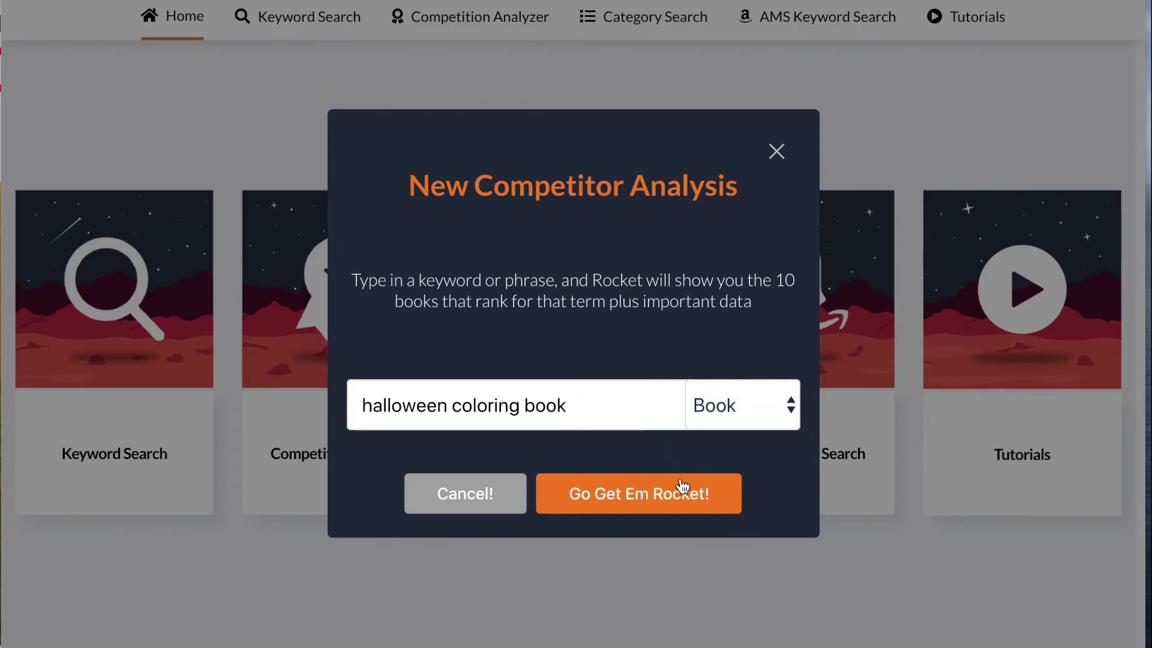
left_click(666, 507)
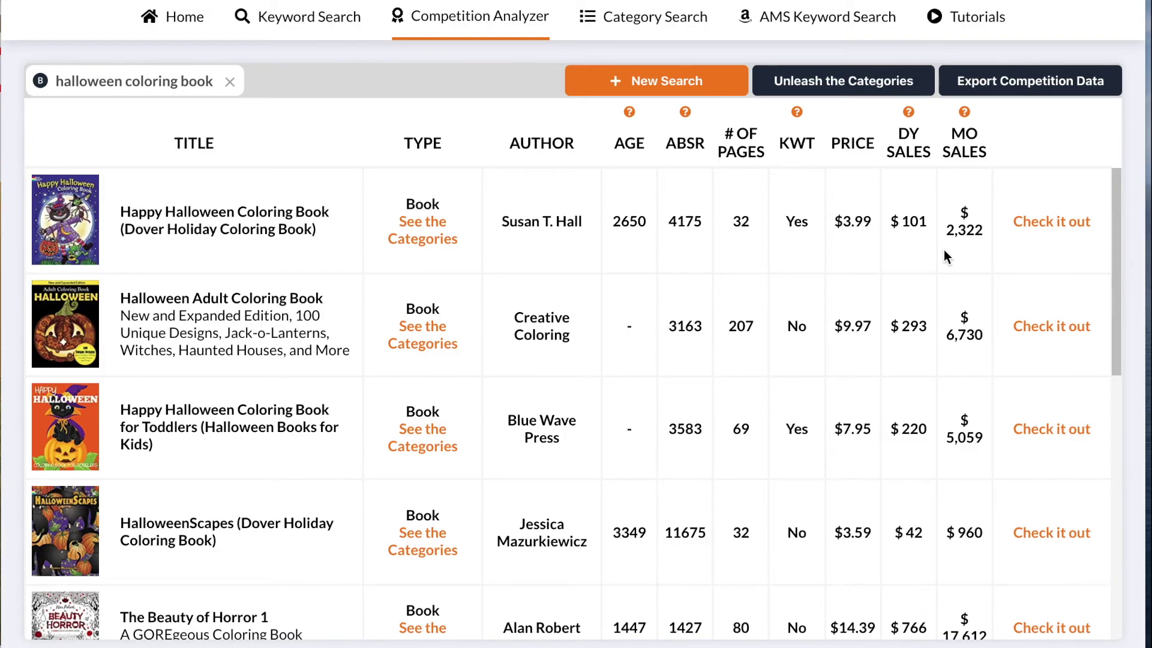
Open the saved keyword search results for "halloween coloring book".
left_click(343, 23)
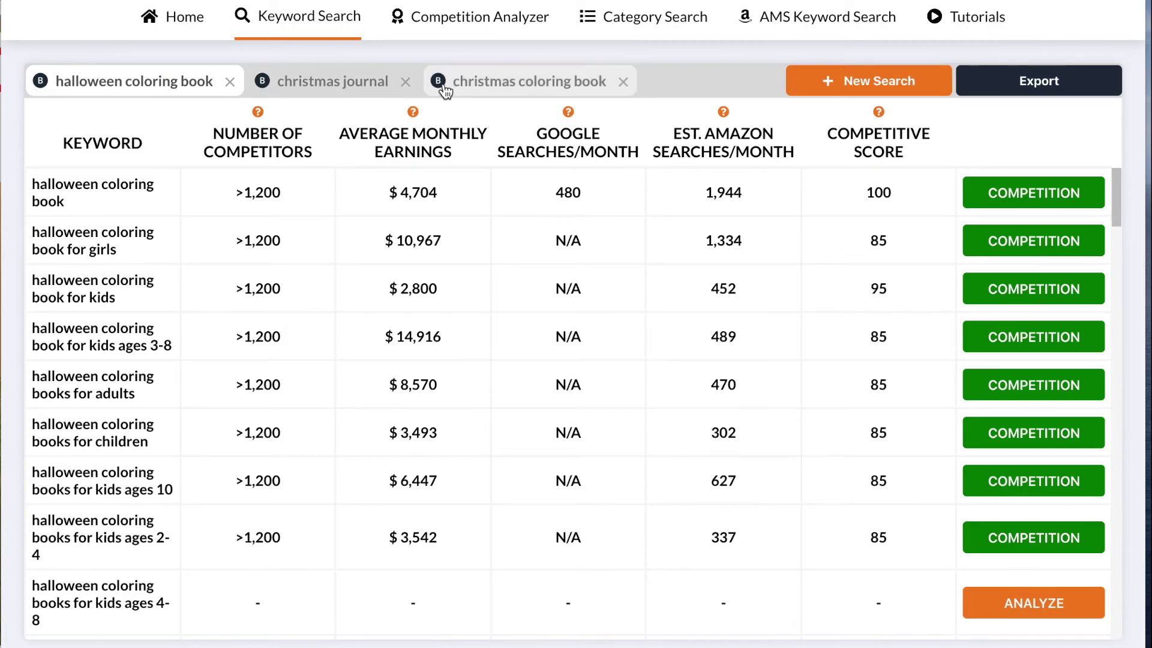
left_click(255, 85)
left_click(182, 87)
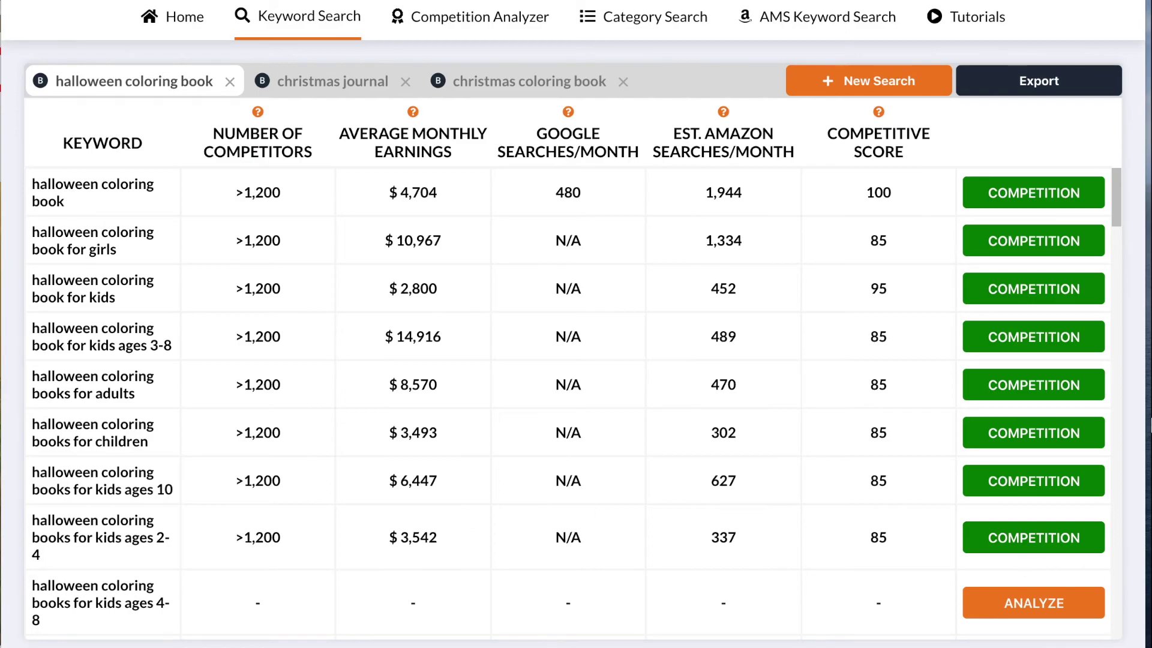
Analyze the keyword "halloween coloring book for adults" further down the keyword results.
mouse_move(1115, 192)
left_mouse_down()
mouse_move(1126, 280)
mouse_move(1124, 192)
left_mouse_up()
left_click_drag(1118, 182, 1118, 237)
scroll(506, 367, "down", 1)
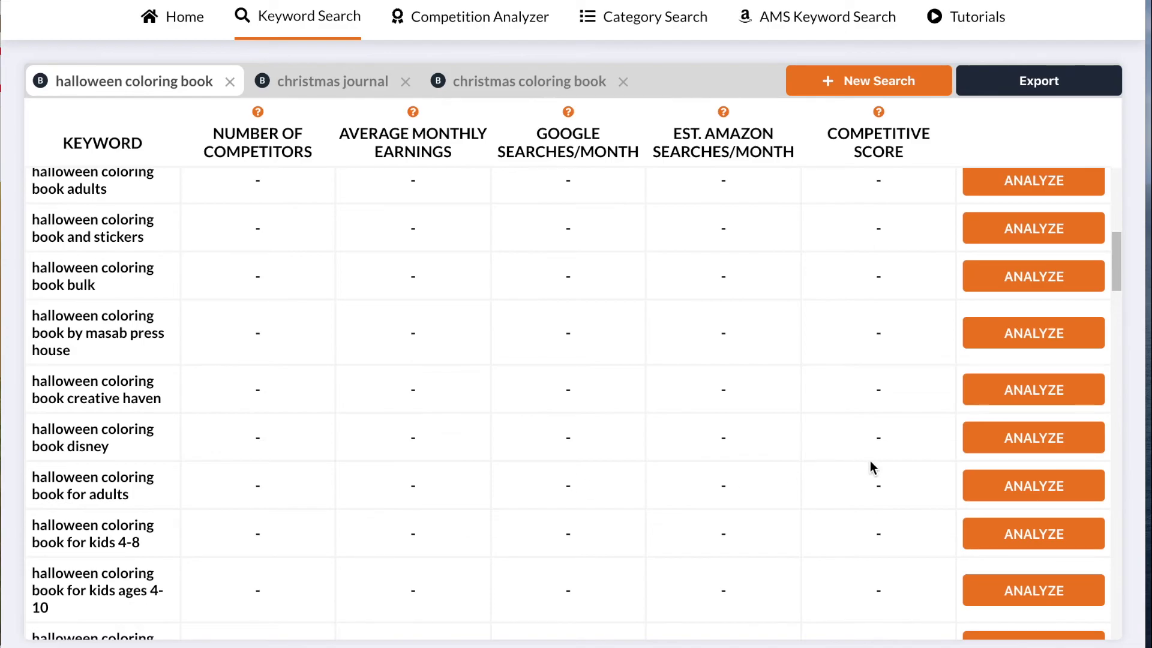
left_click(994, 487)
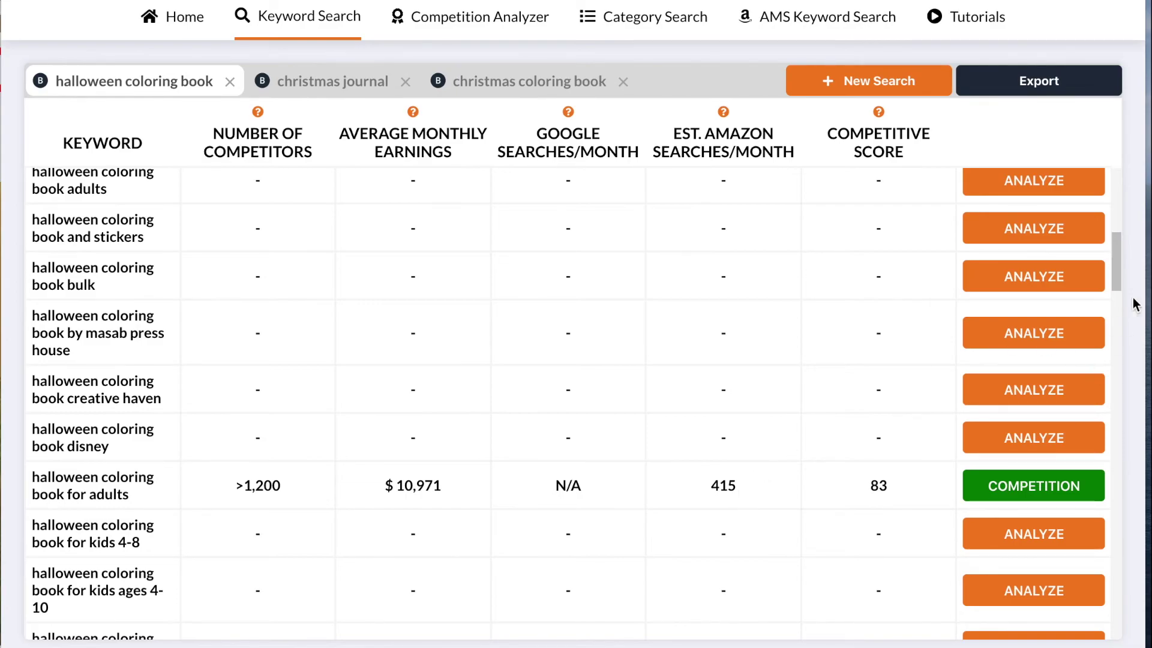
Open the competition for the keyword "halloween coloring book" and check the categories of Happy Halloween Coloring Book (Dover Holiday Coloring Book).
left_click_drag(1117, 282, 1101, 121)
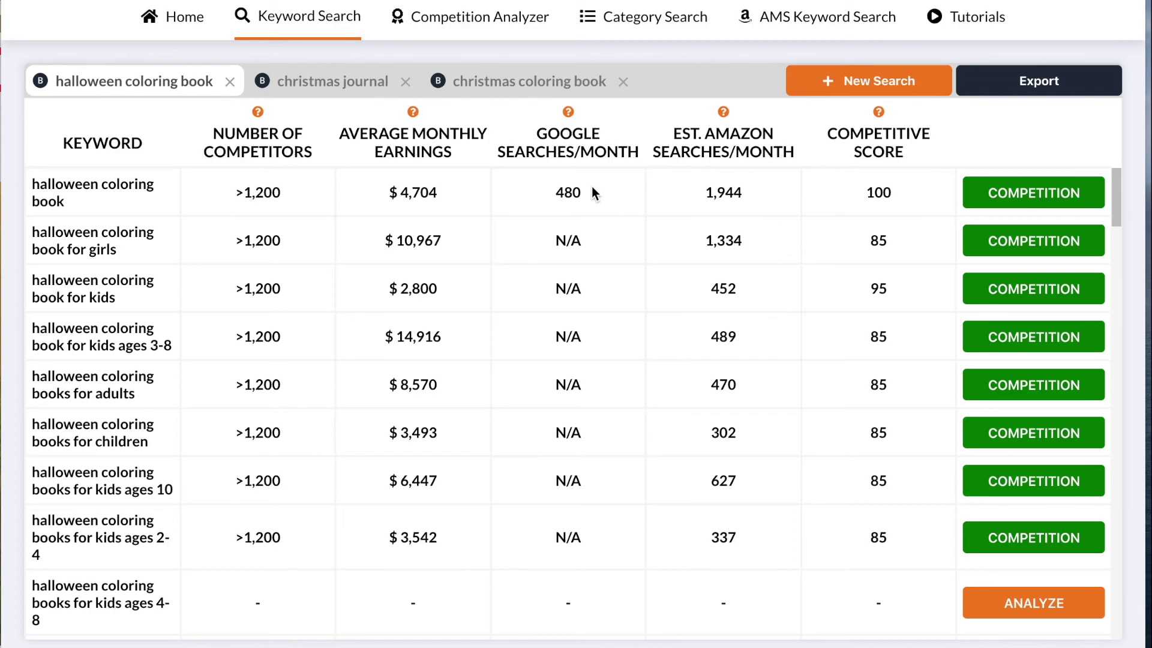
left_click(1034, 193)
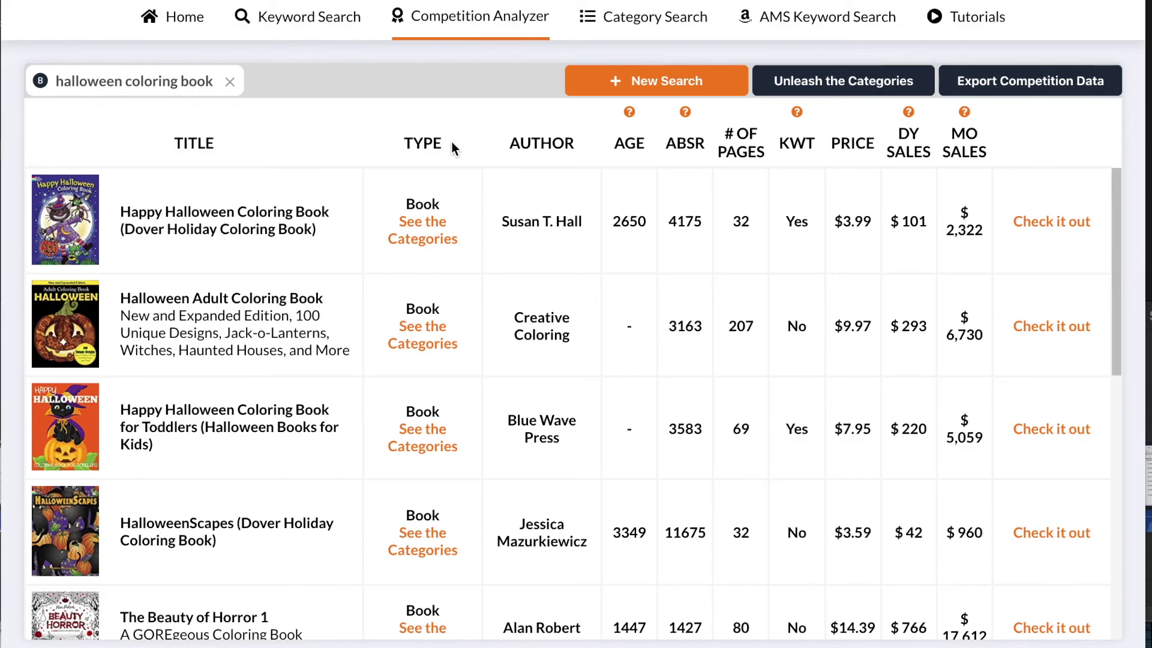
left_click(428, 238)
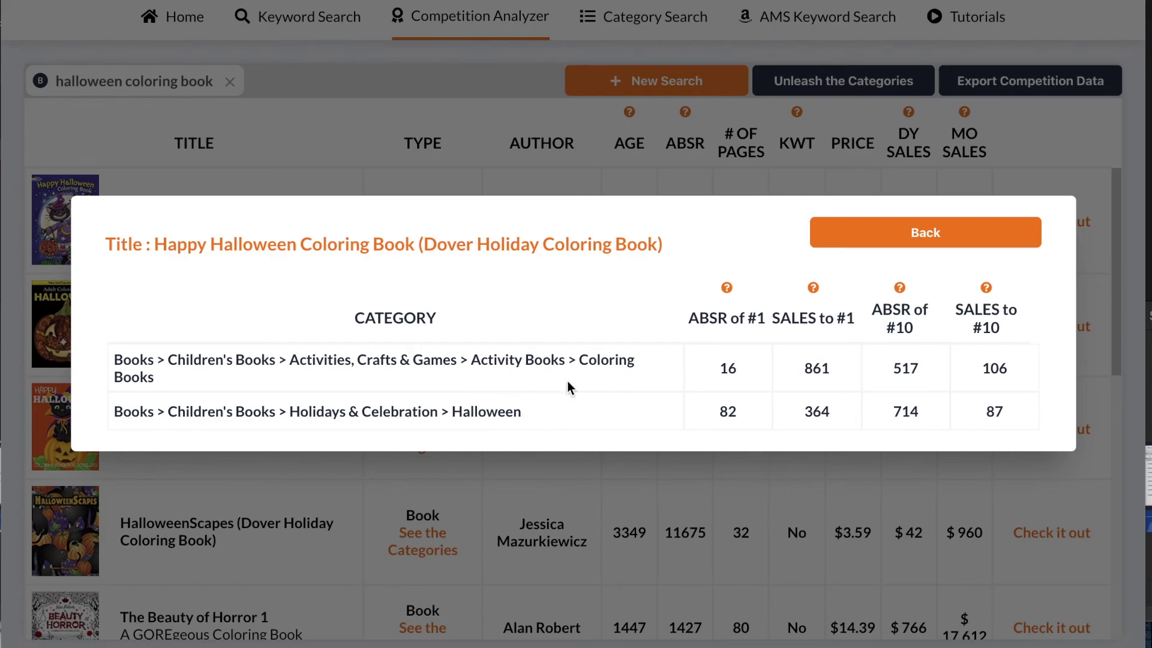
left_click(904, 241)
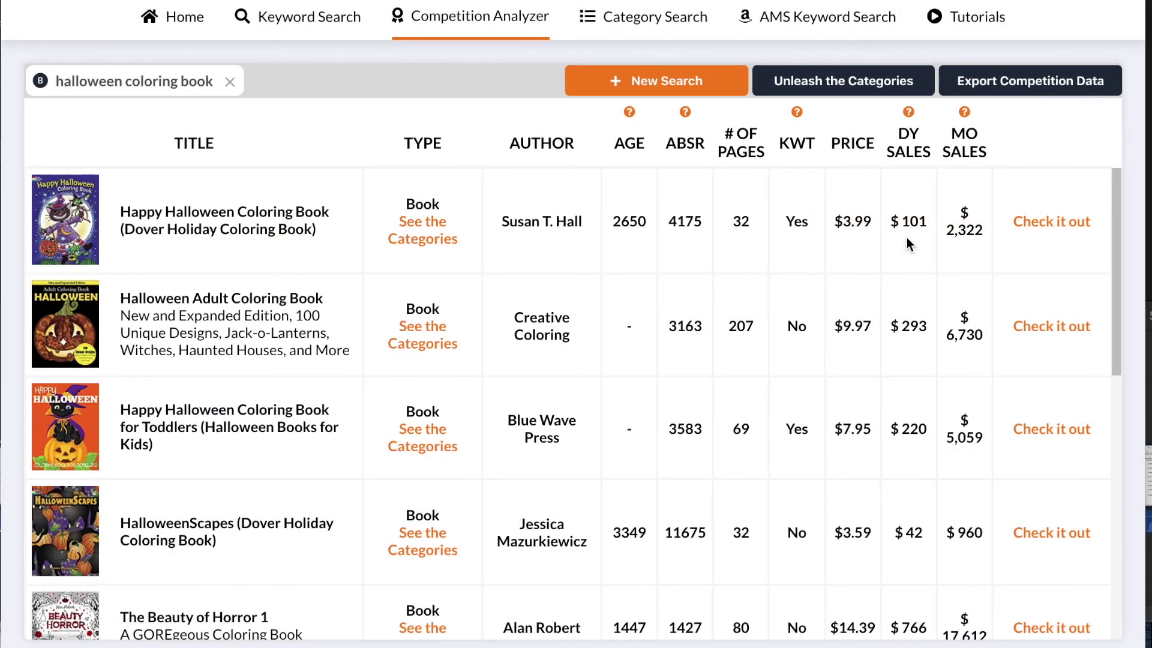
Display the combined category list for all competing books and look through its bestseller rank and sales figures.
left_click(878, 84)
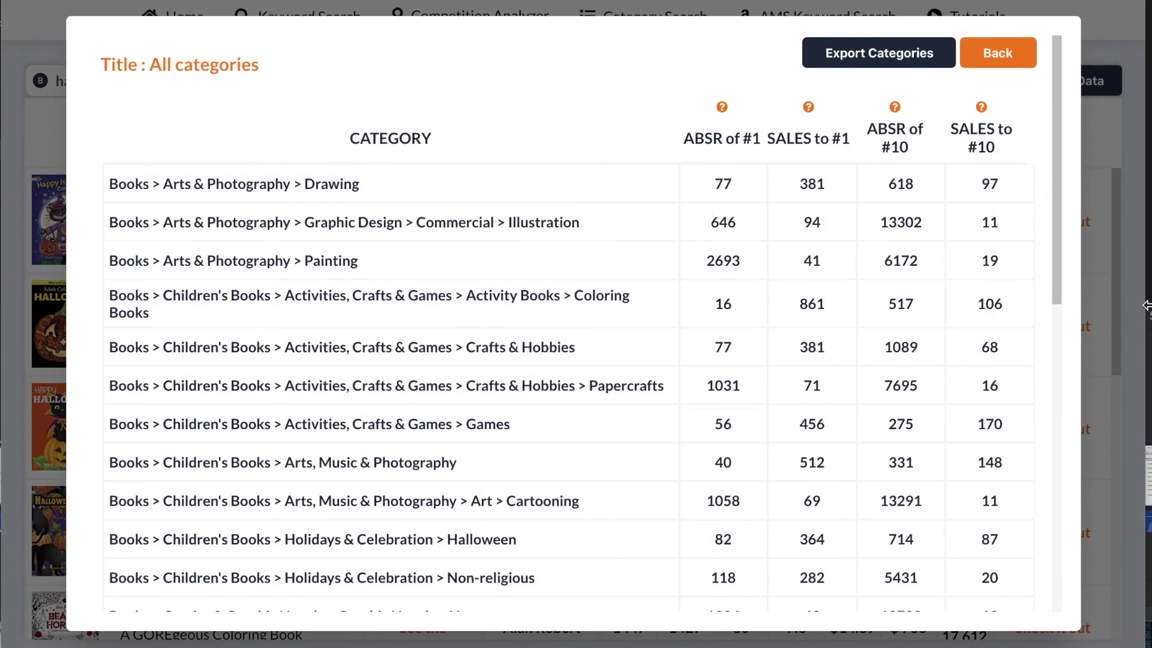
mouse_move(1058, 298)
left_mouse_down()
mouse_move(1046, 592)
mouse_move(1050, 299)
left_mouse_up()
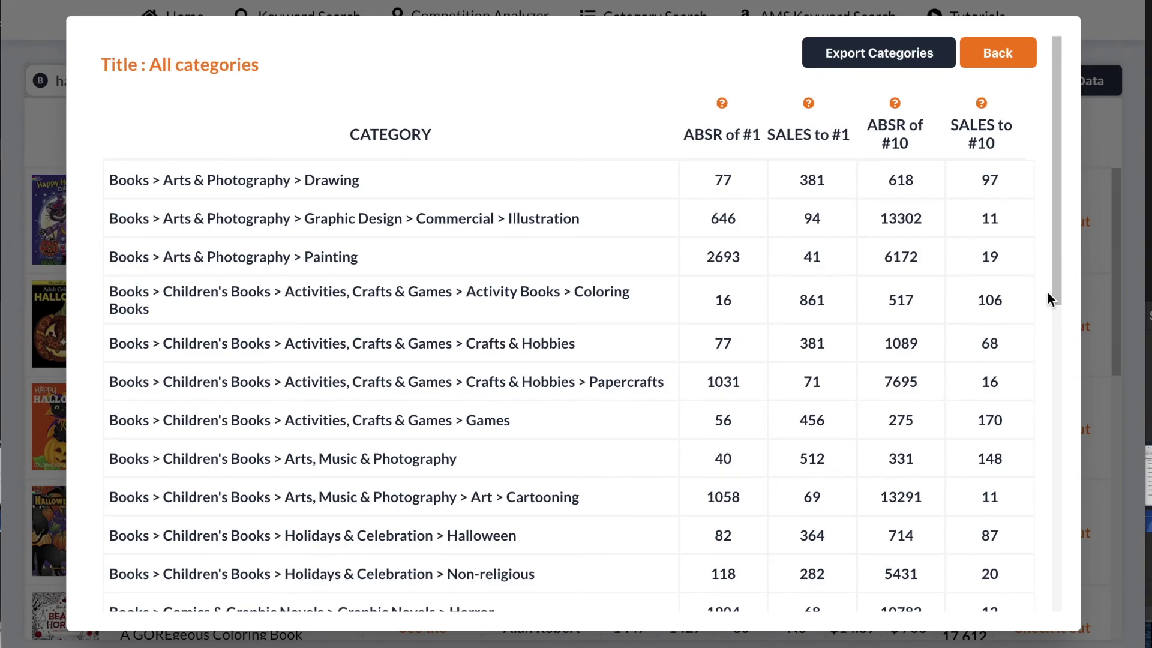
left_click_drag(1048, 293, 1048, 297)
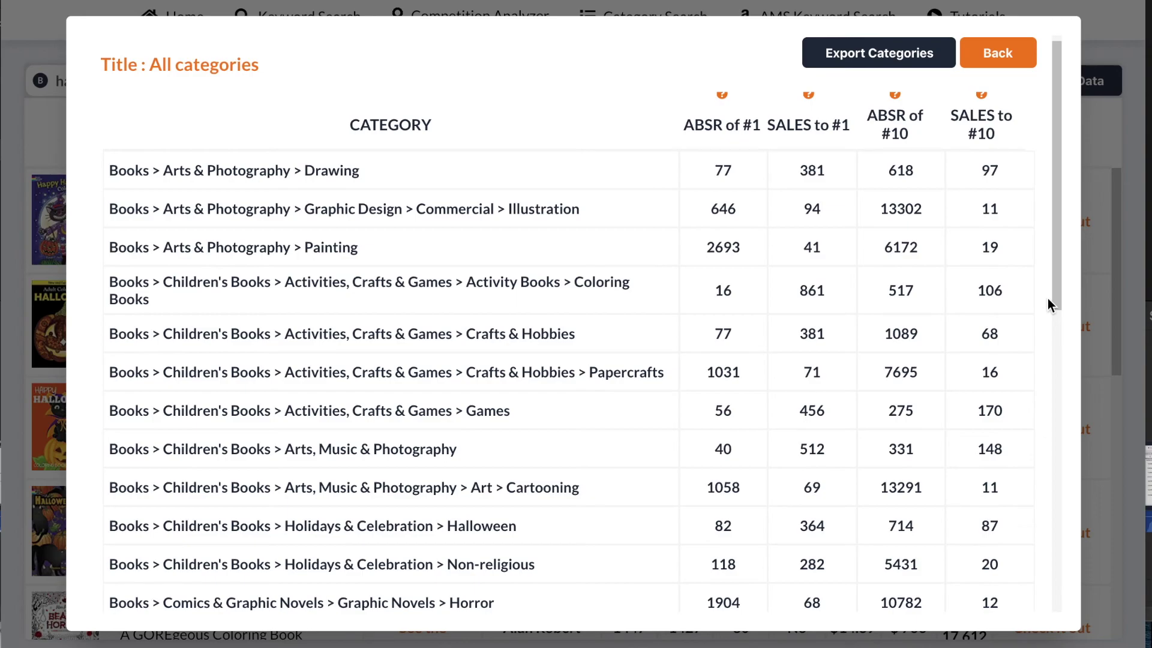
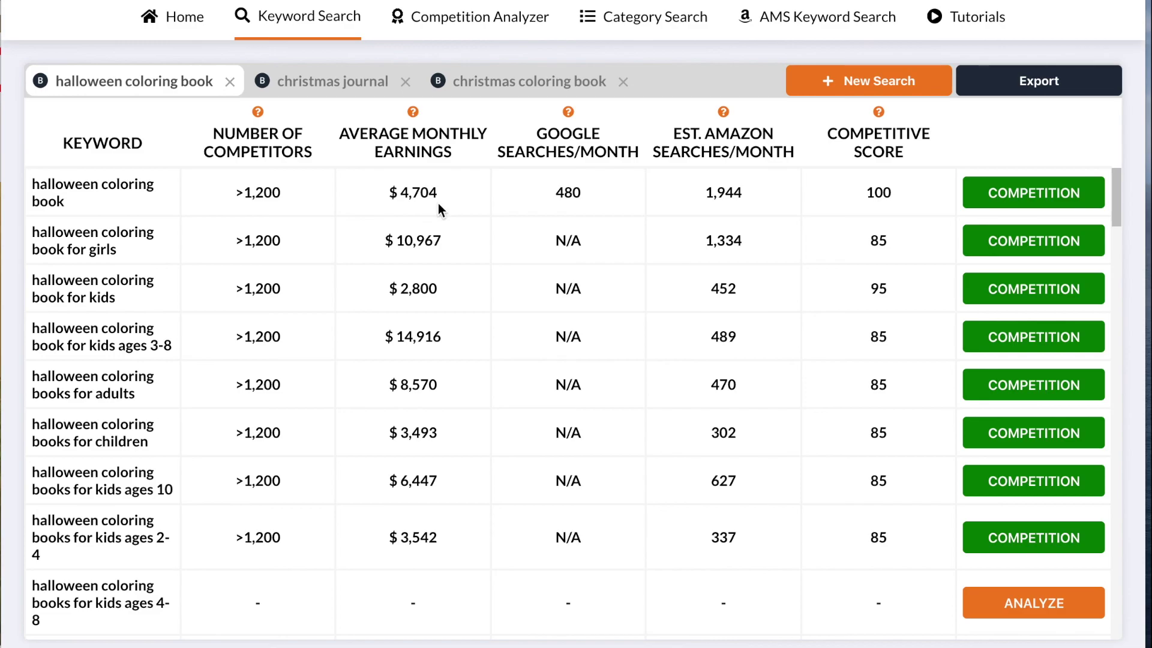
Run an AMS keyword search for "halloween coloring book" with the format set to Book.
left_click(842, 18)
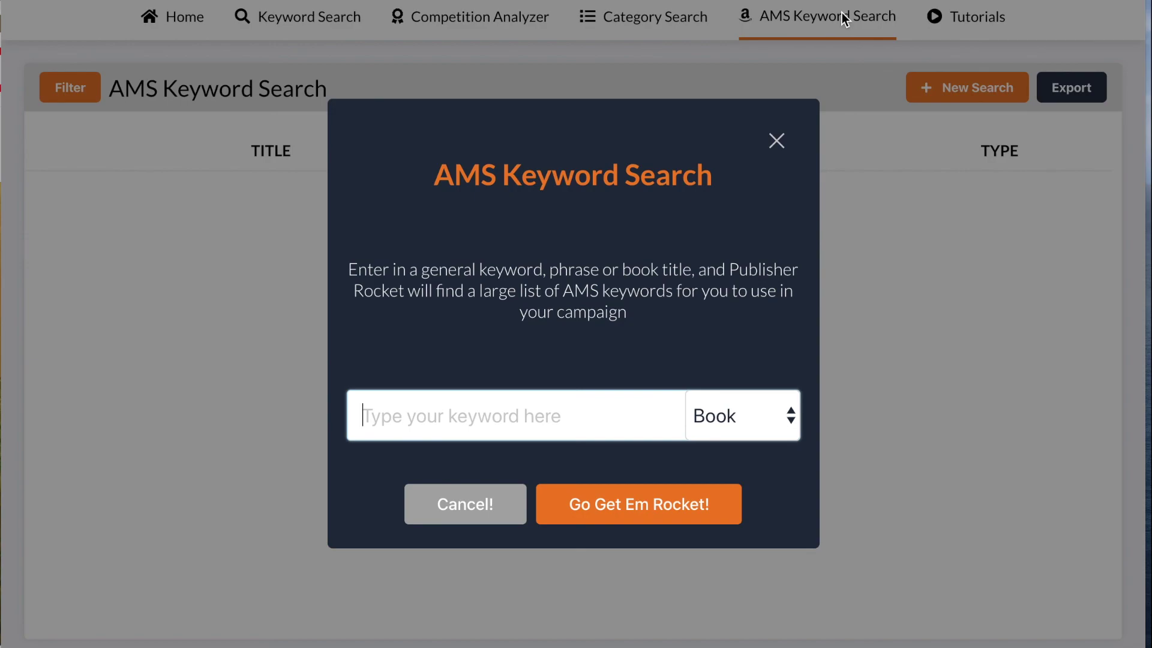
type("halloween coloring book")
left_click(703, 429)
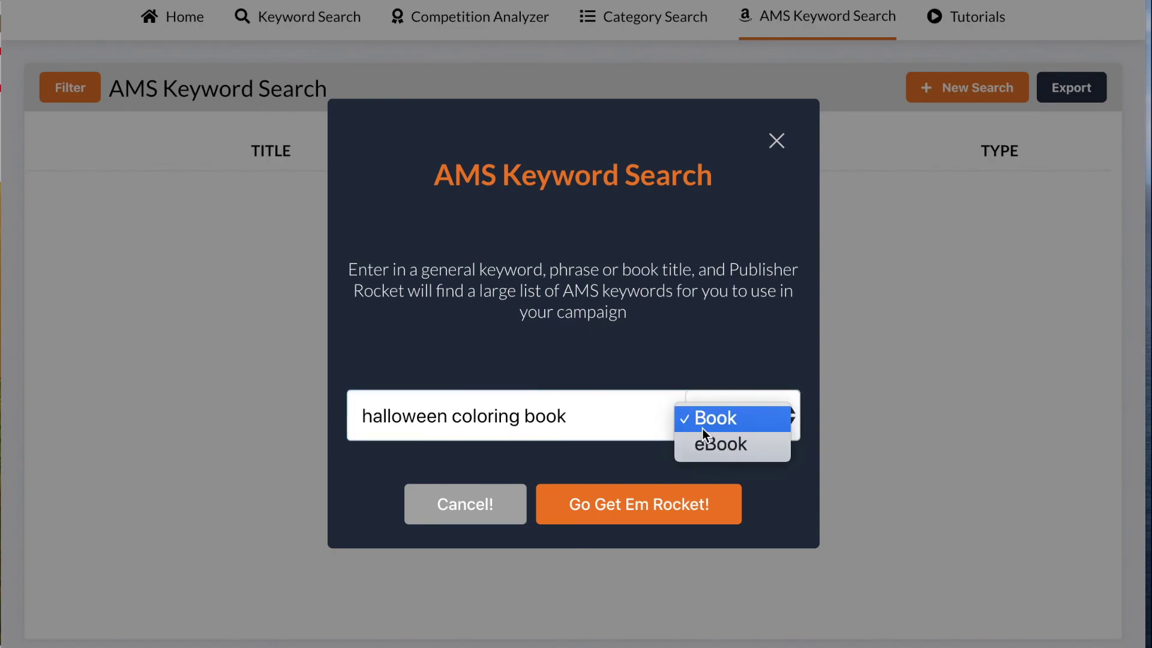
left_click(703, 428)
left_click(685, 496)
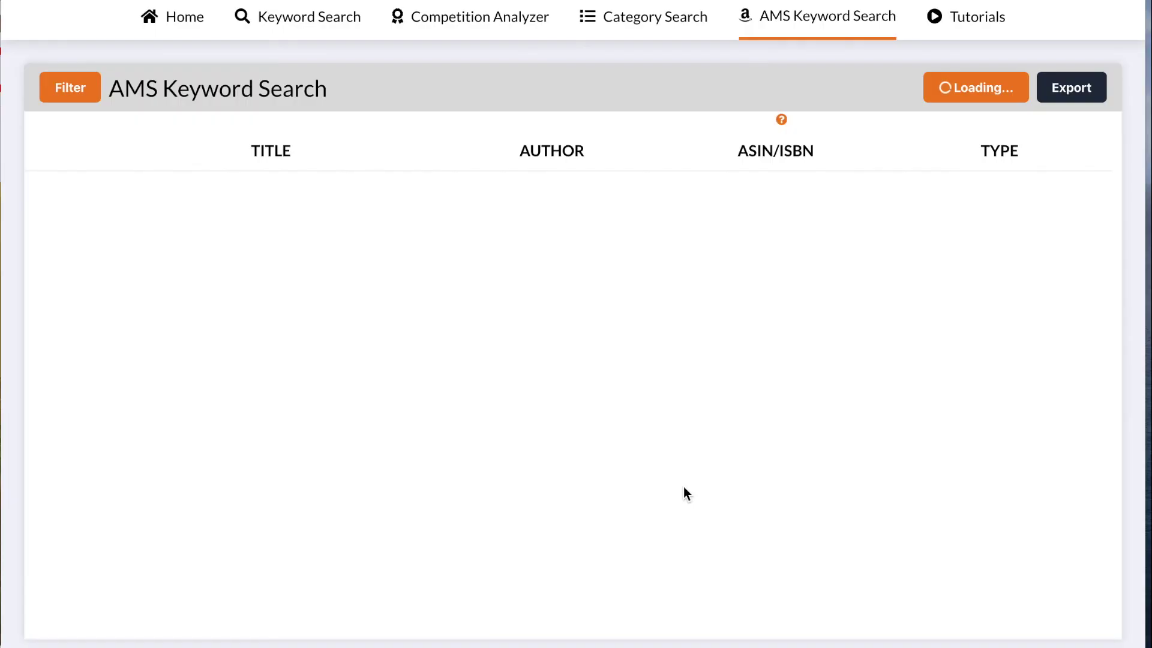
Deselect and reselect "halloween coloring book for kids ages 3-8" in the AMS keyword results, and highlight the first keyword's title.
left_click_drag(1116, 624, 1147, 176)
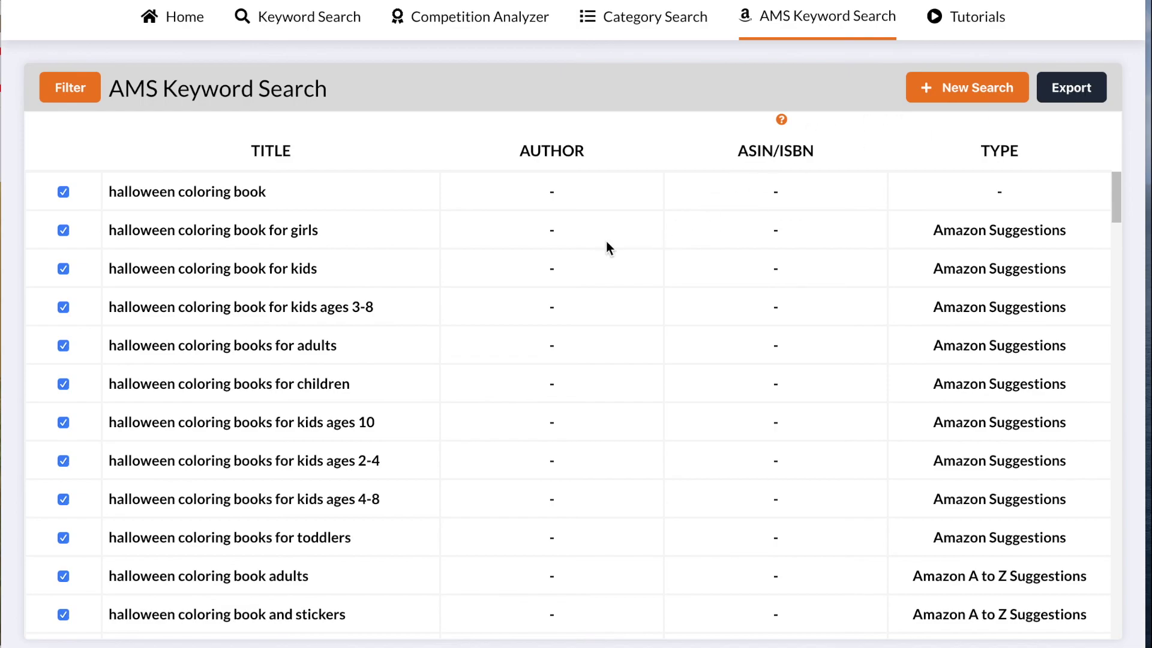
left_click(63, 308)
left_click(64, 309)
left_click_drag(274, 195, 106, 204)
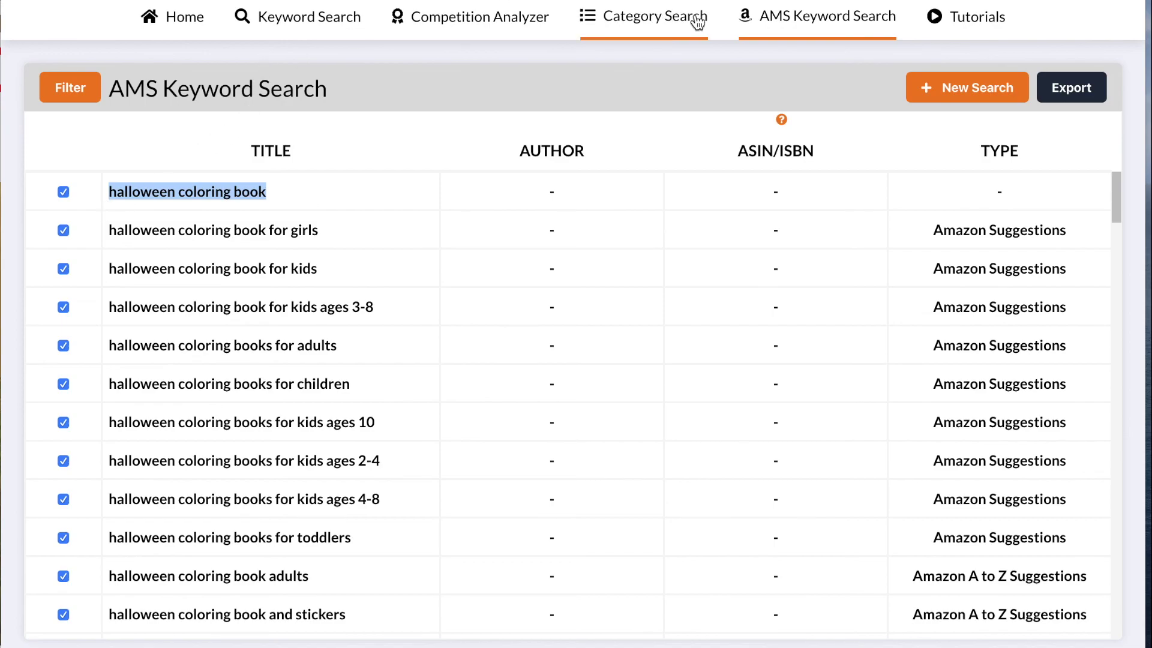
Open the Publisher Rocket tutorials web page and look through its lessons, printable PDF tutorial and free AMS Book Ads Course.
left_click(985, 20)
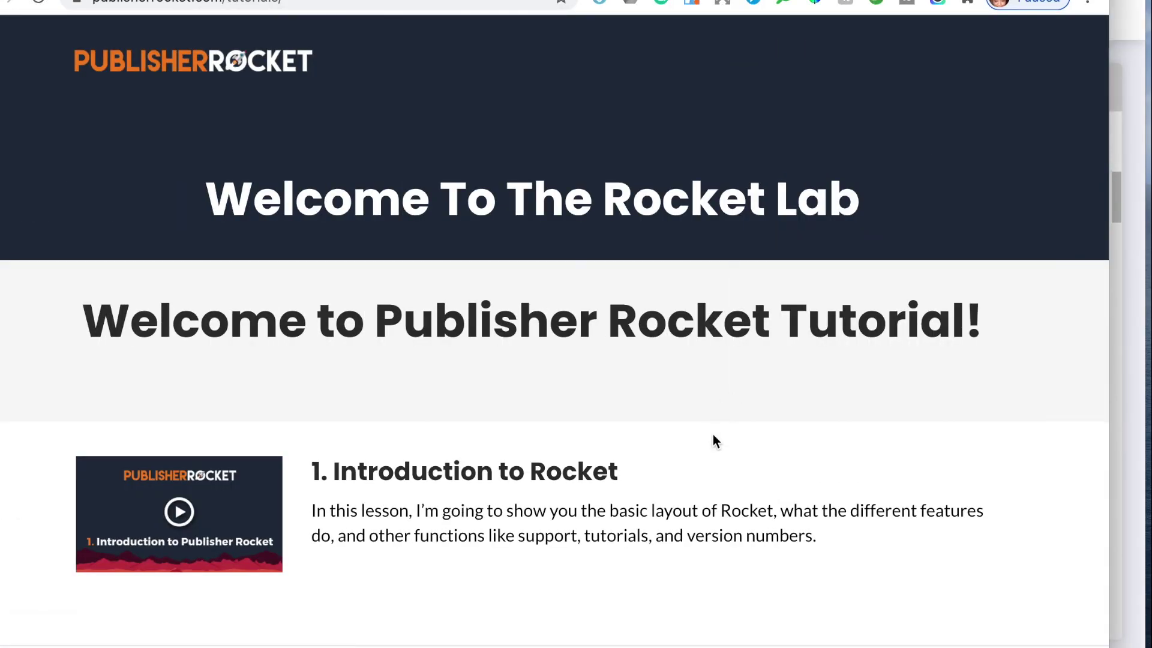
scroll(714, 441, "down", 3)
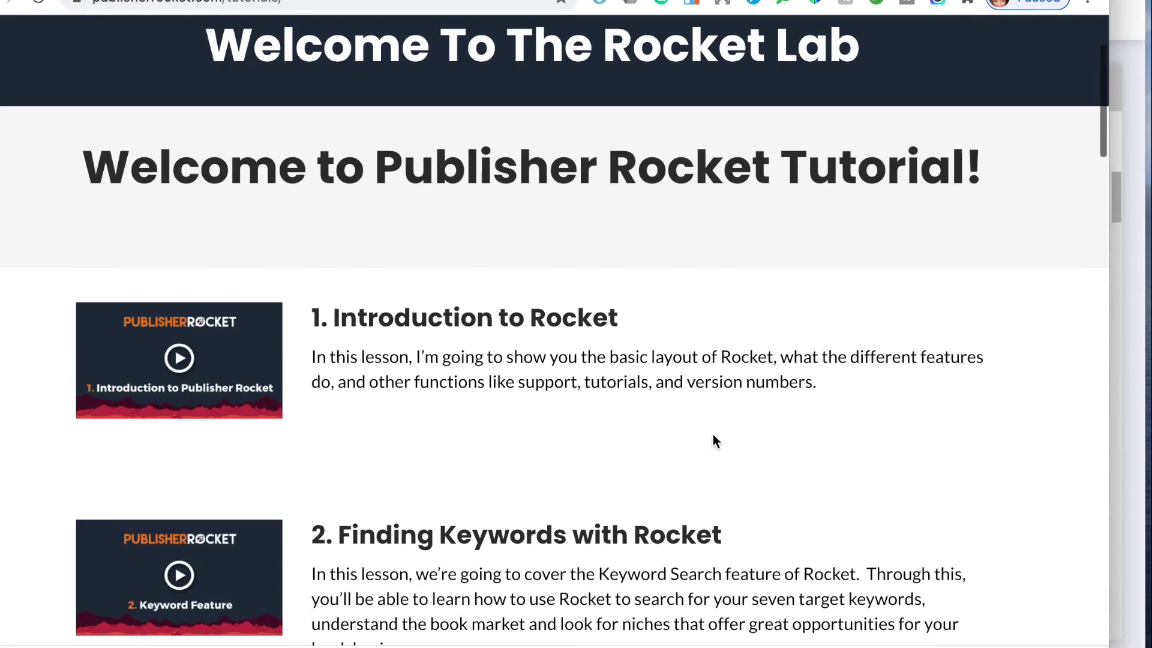
scroll(714, 436, "down", 4)
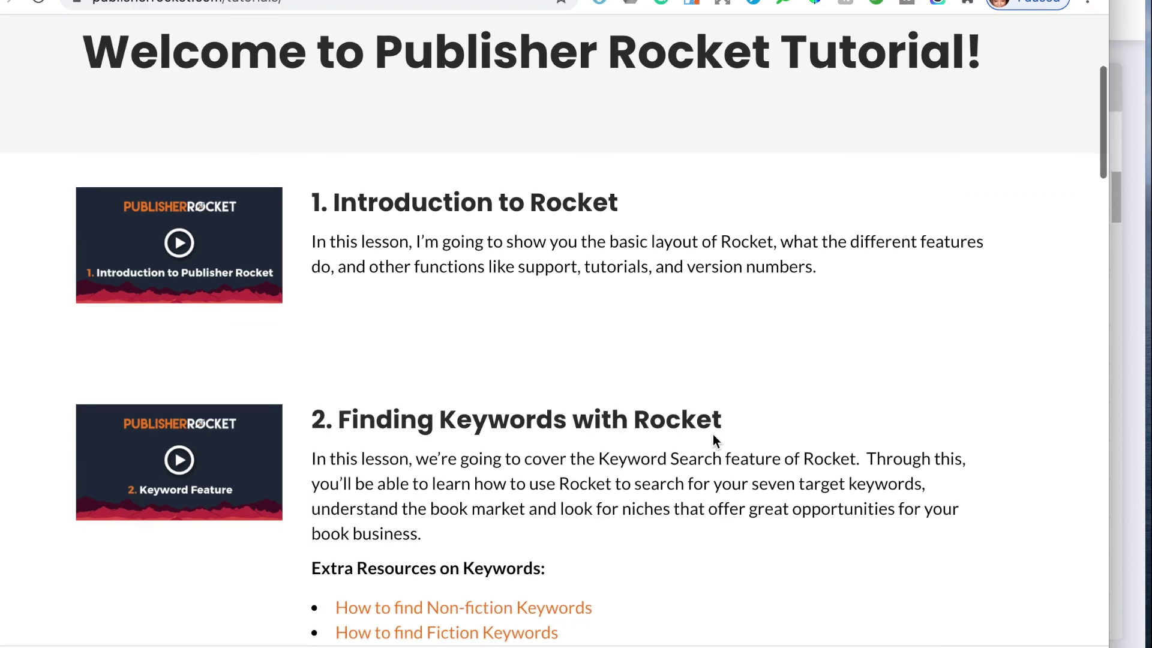
scroll(713, 434, "down", 20)
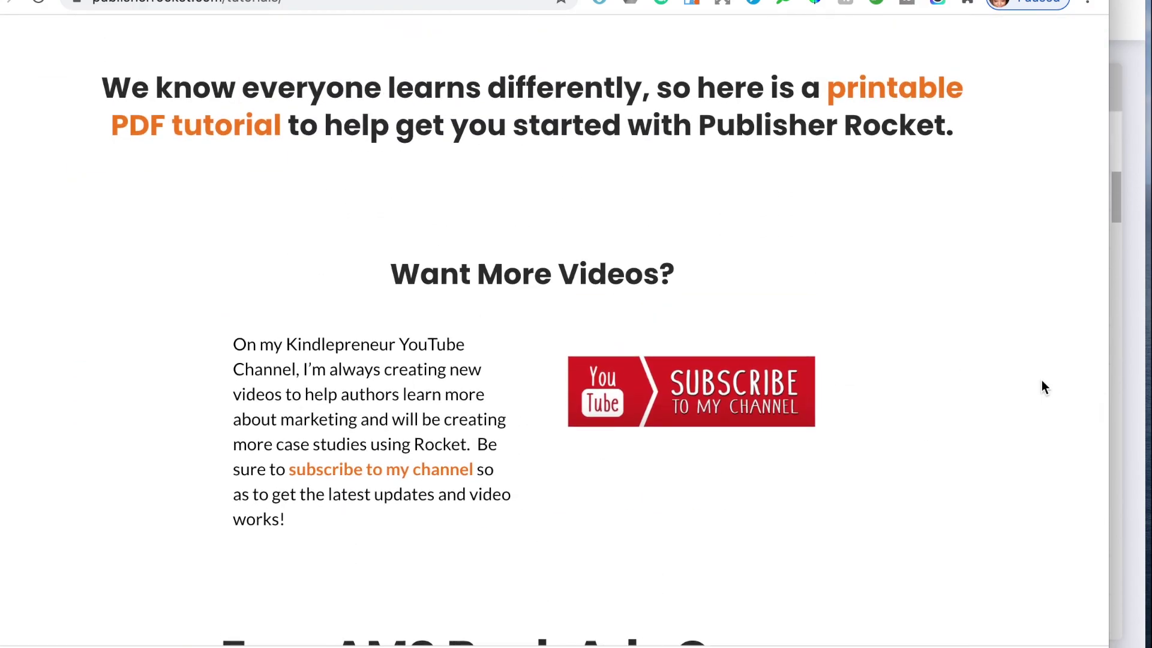
scroll(1041, 381, "down", 1)
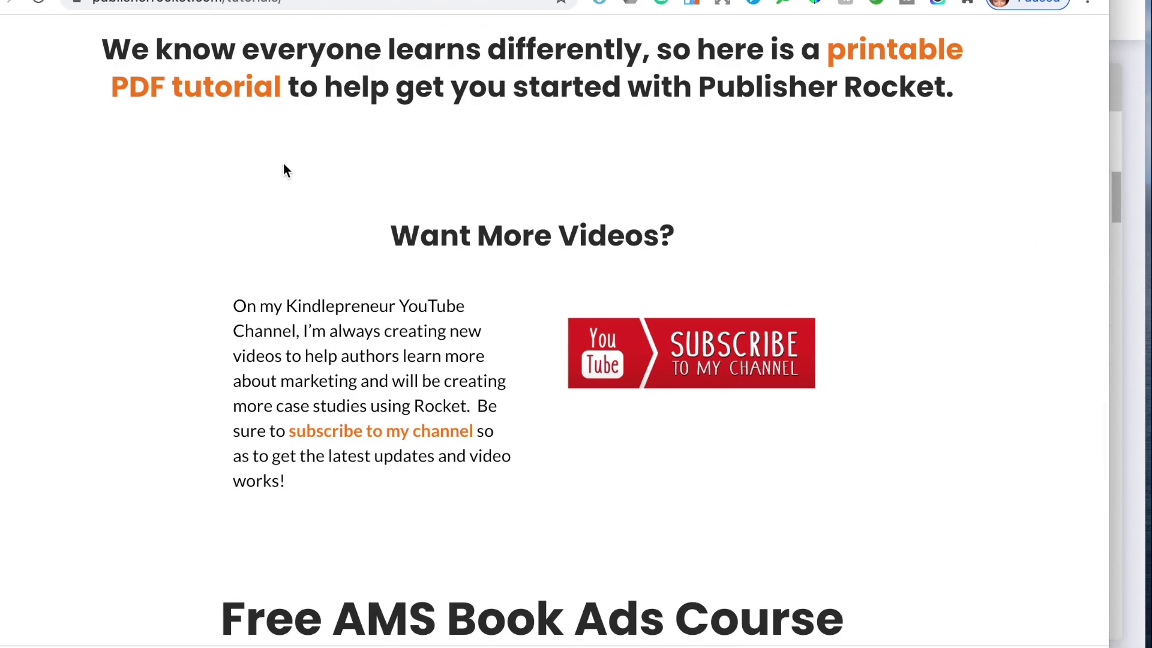
scroll(283, 170, "up", 4)
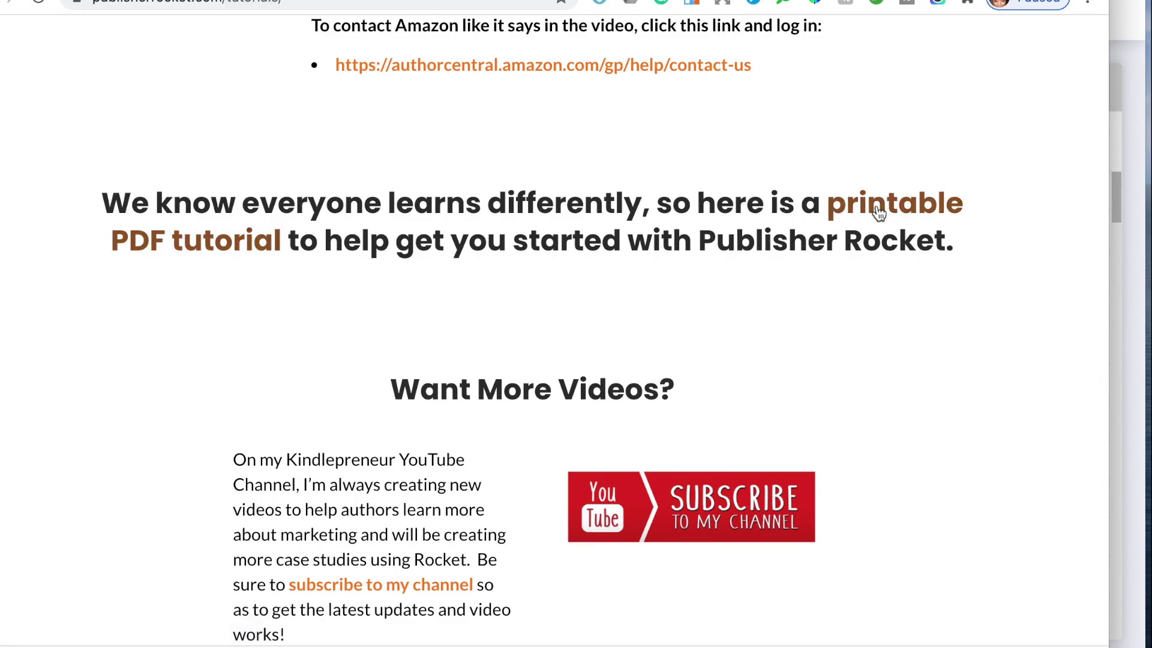
scroll(877, 213, "down", 10)
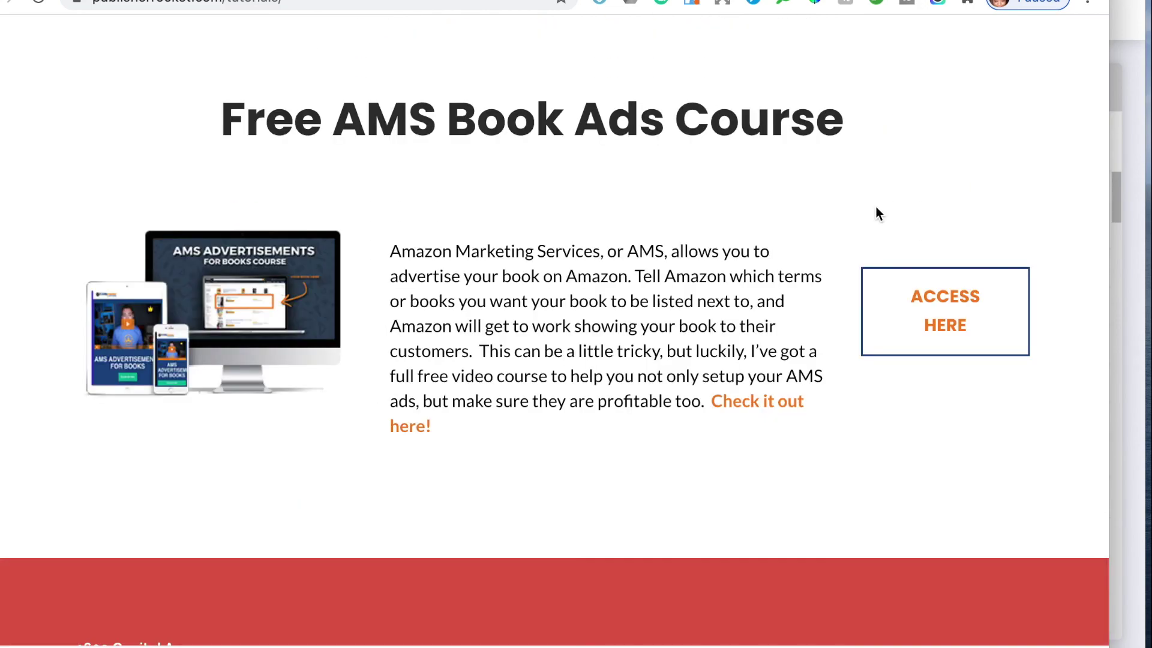